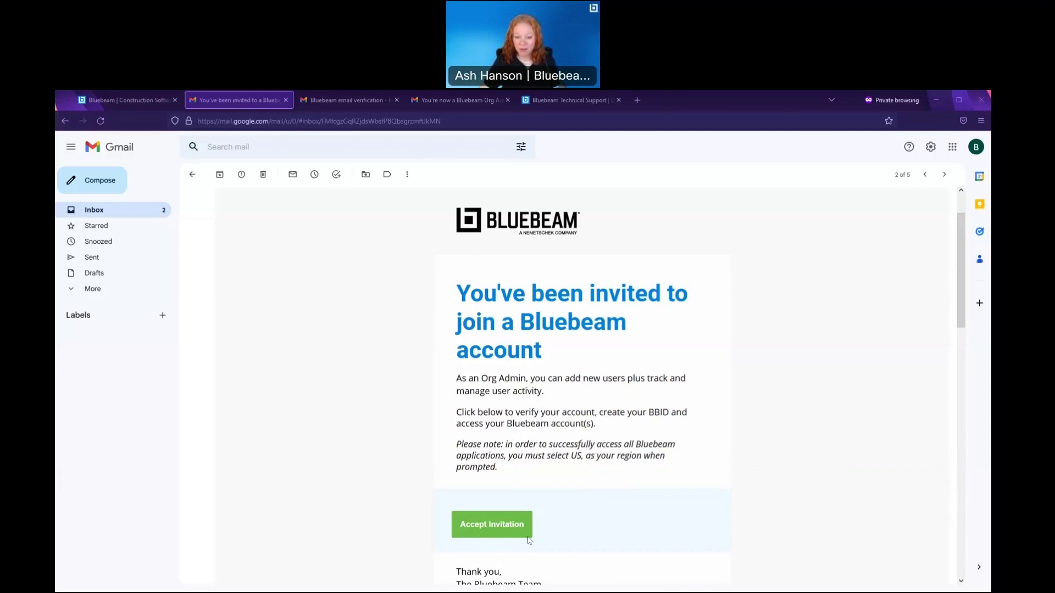
# Step: Accept the invitation and finalize the pre-filled registration form (United States, English, Director)
pyautogui.click(500, 529)
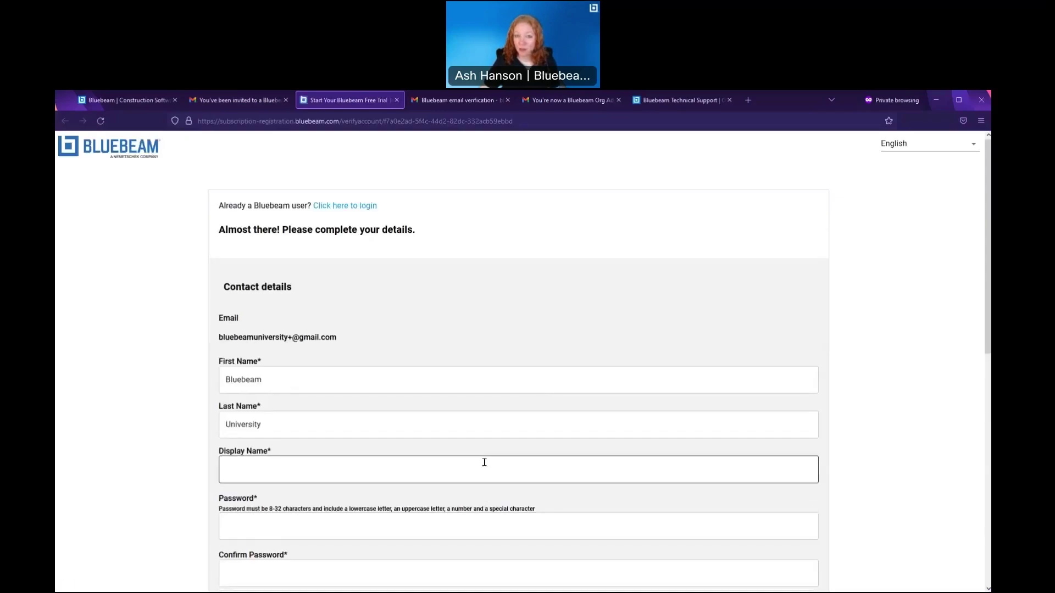
pyautogui.scroll(-2, 484, 462)
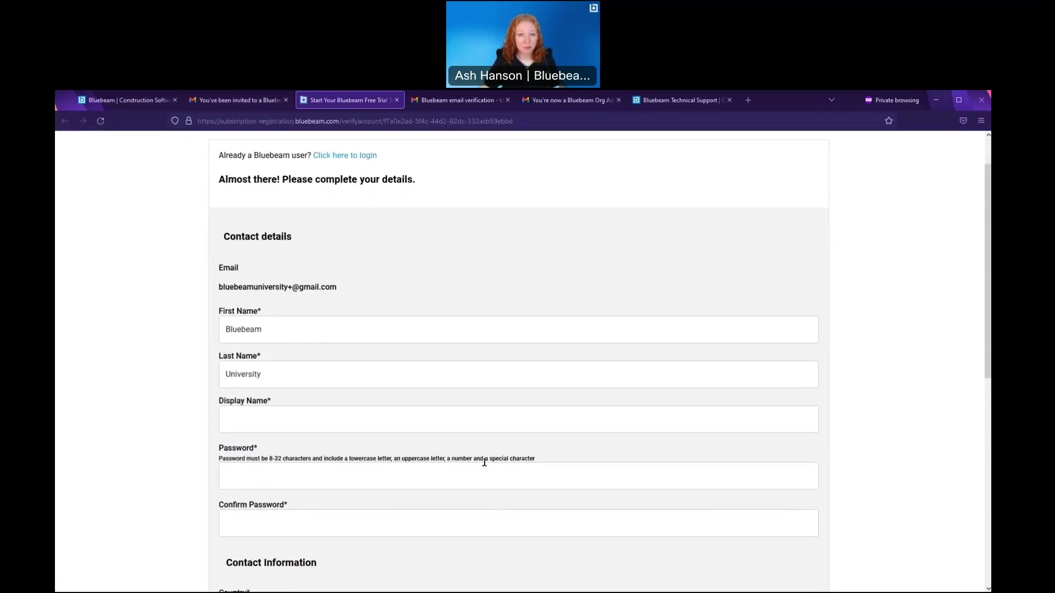
pyautogui.scroll(-5, 484, 463)
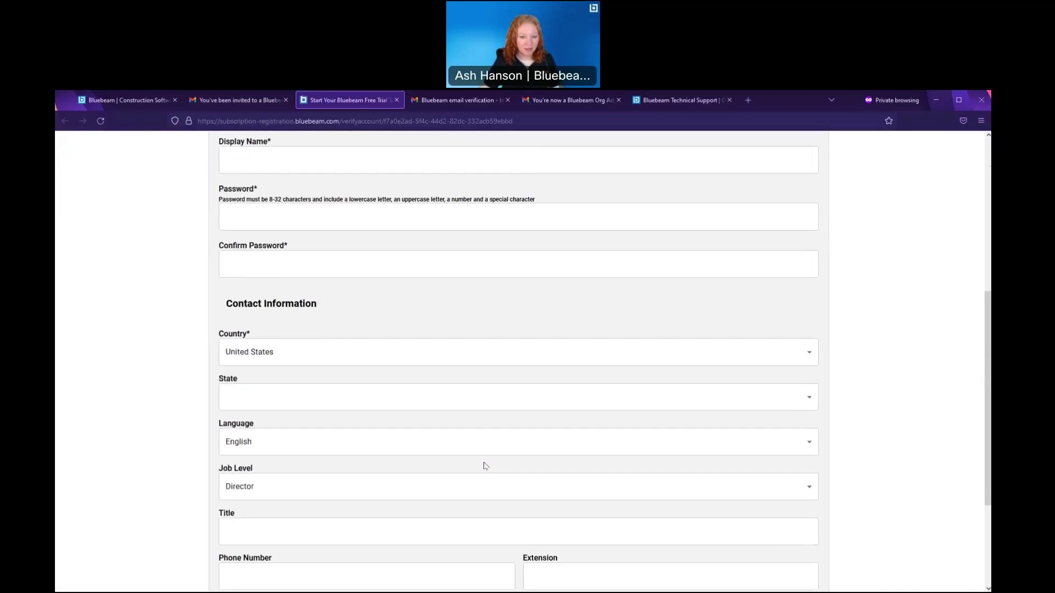
pyautogui.scroll(-3, 484, 466)
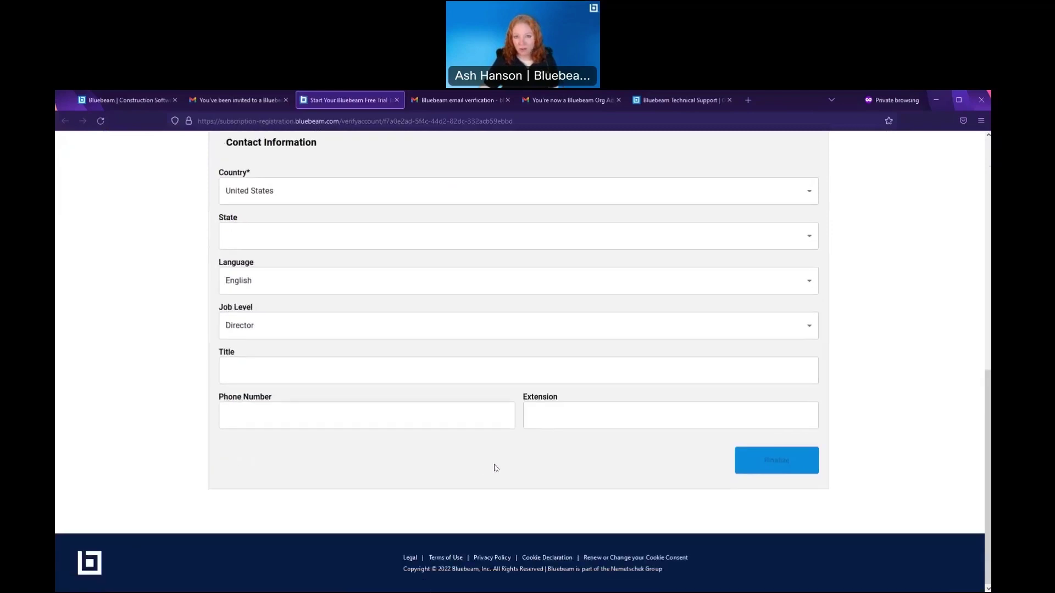
pyautogui.click(776, 472)
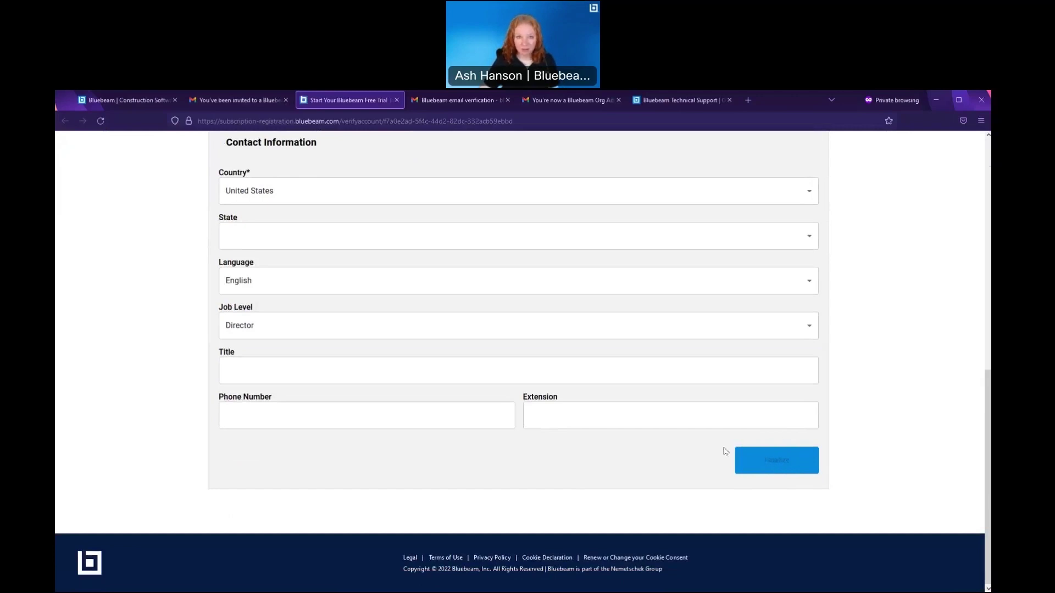
# Step: Confirm the Bluebeam ID from the verification email, then Get Started from the Org Admin welcome email
pyautogui.click(454, 101)
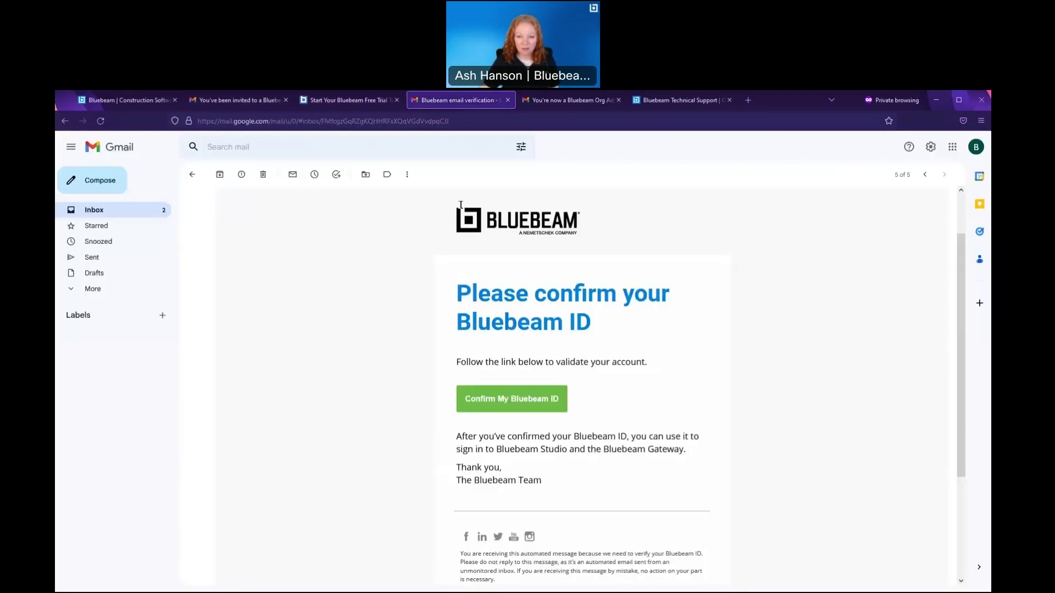
pyautogui.click(555, 406)
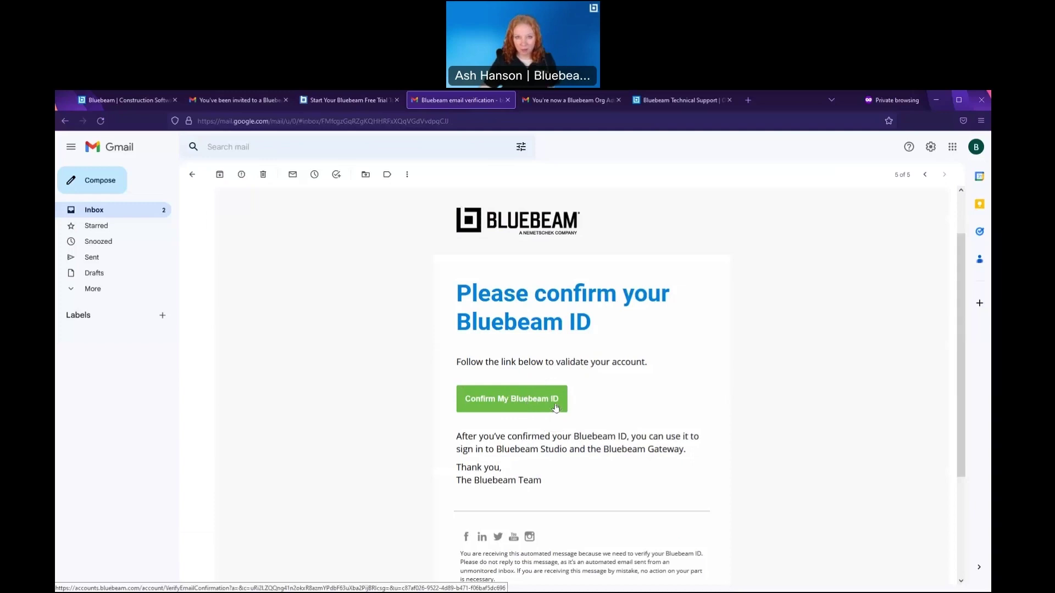
pyautogui.click(558, 101)
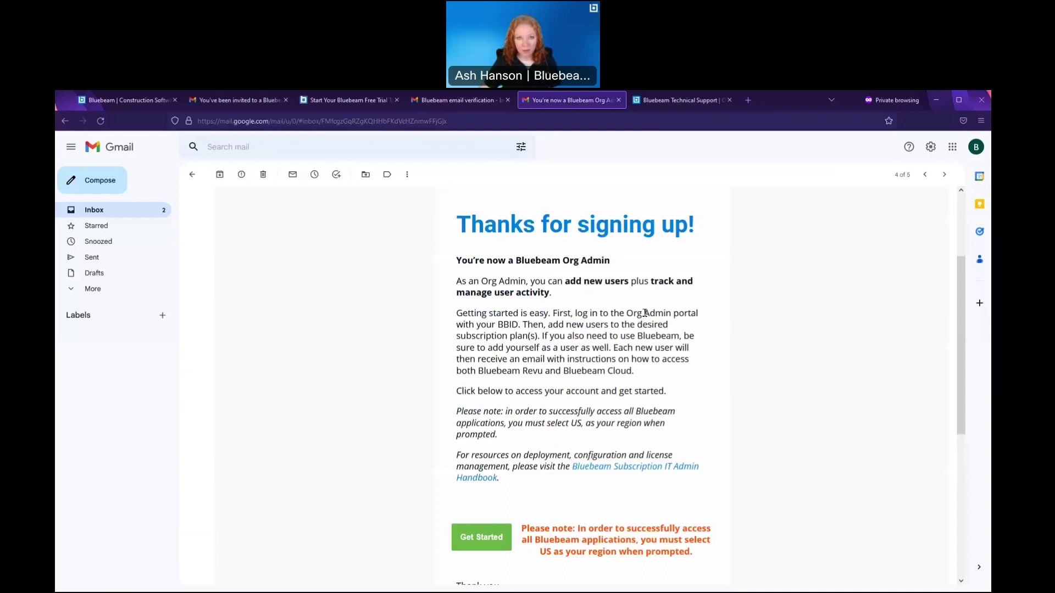
pyautogui.click(469, 541)
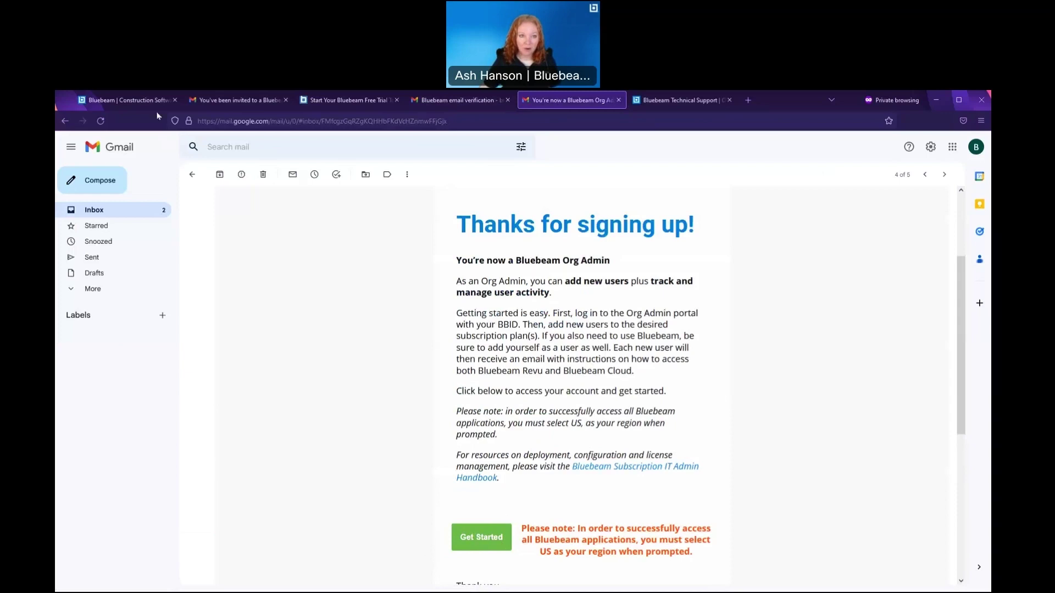
# Step: From the Bluebeam homepage, choose the Org Admin Portal login on the US server region
pyautogui.click(149, 100)
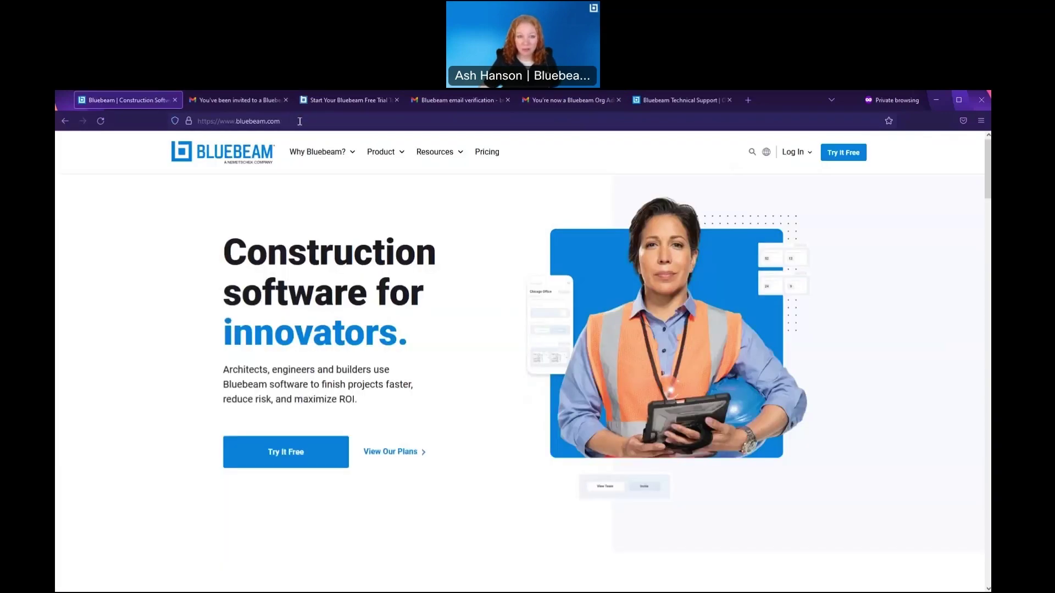
pyautogui.click(300, 121)
pyautogui.click(785, 156)
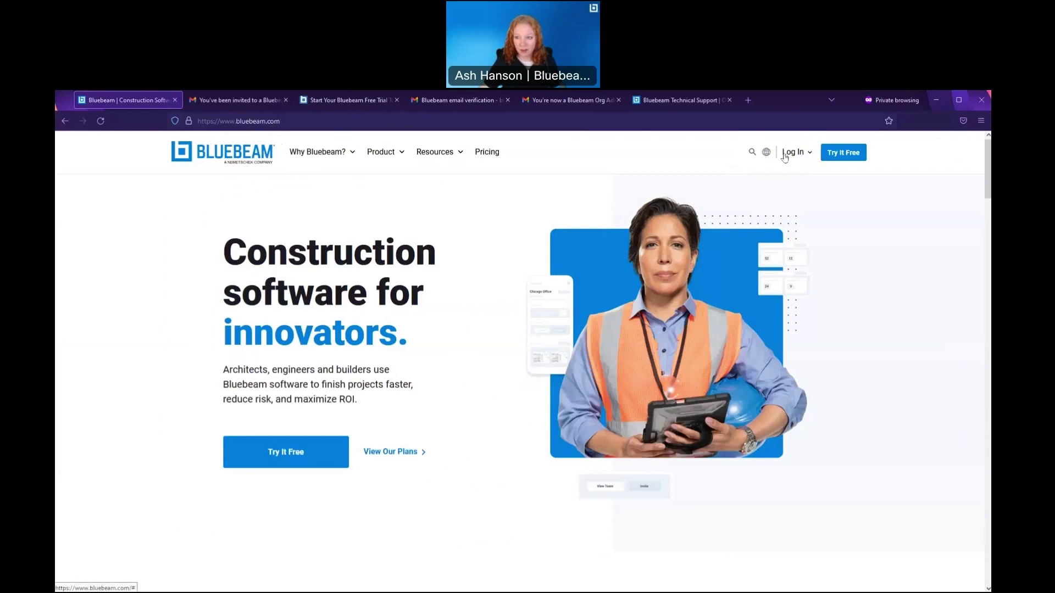
pyautogui.click(812, 214)
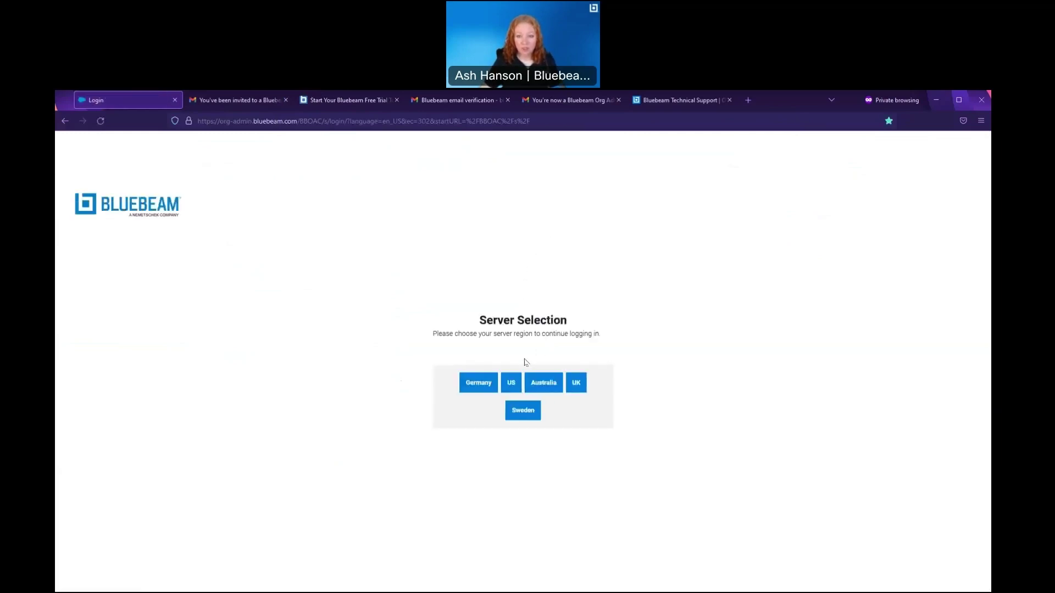
pyautogui.click(512, 383)
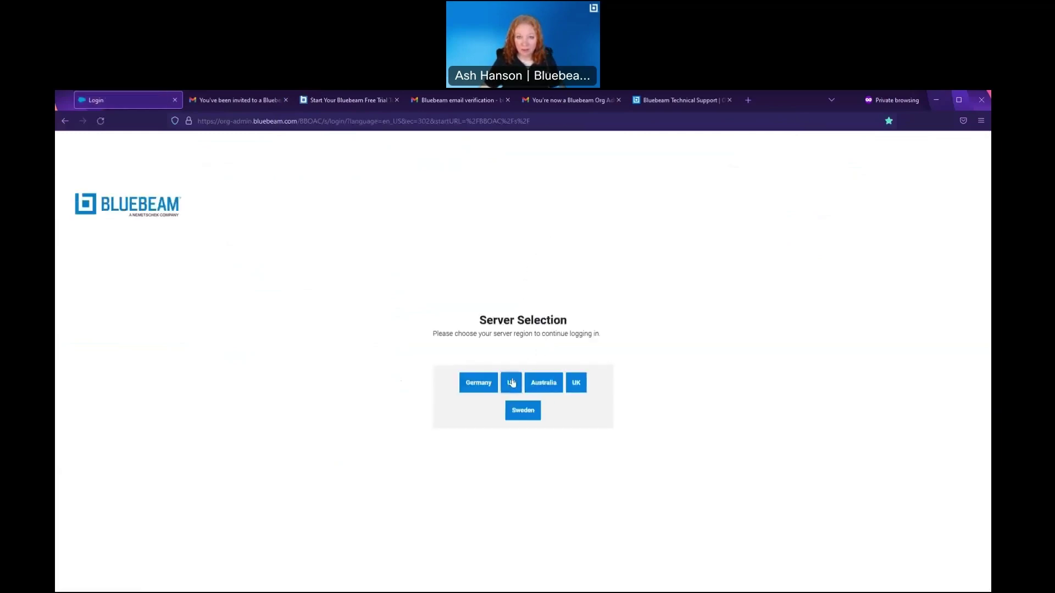
# Step: Sign in with the saved Bluebeam ID email and the account password
pyautogui.click(569, 282)
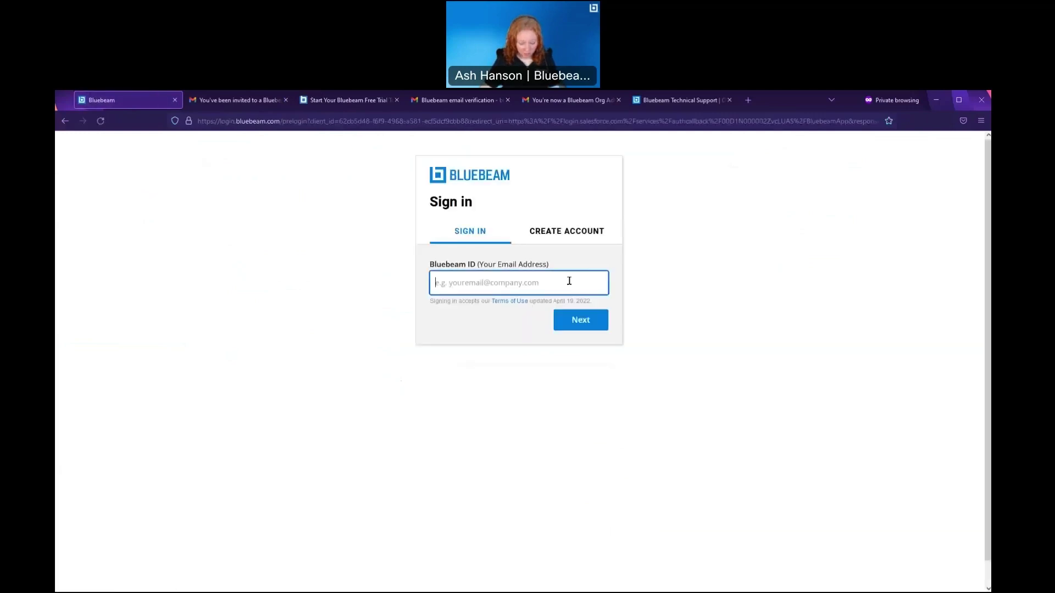
pyautogui.click(483, 298)
pyautogui.click(581, 323)
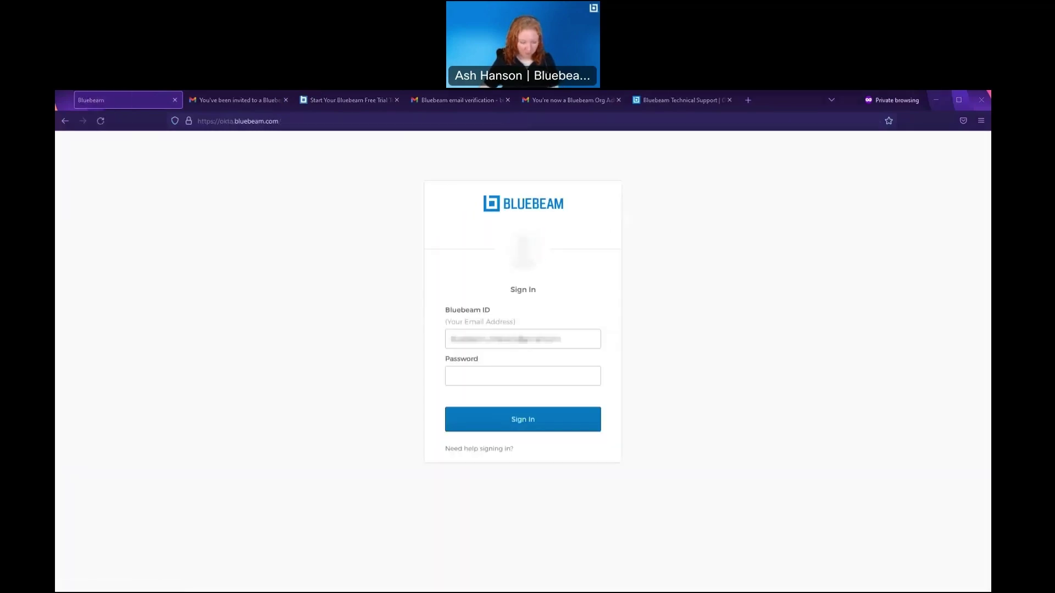
pyautogui.click(463, 377)
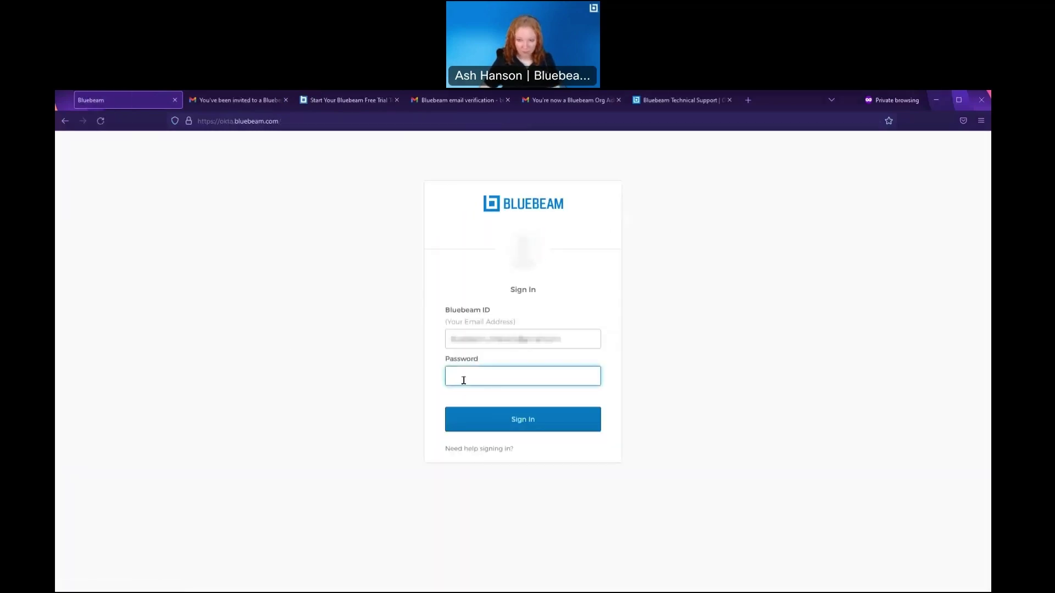
pyautogui.hotkey('ctrl', 'v')
pyautogui.click(533, 416)
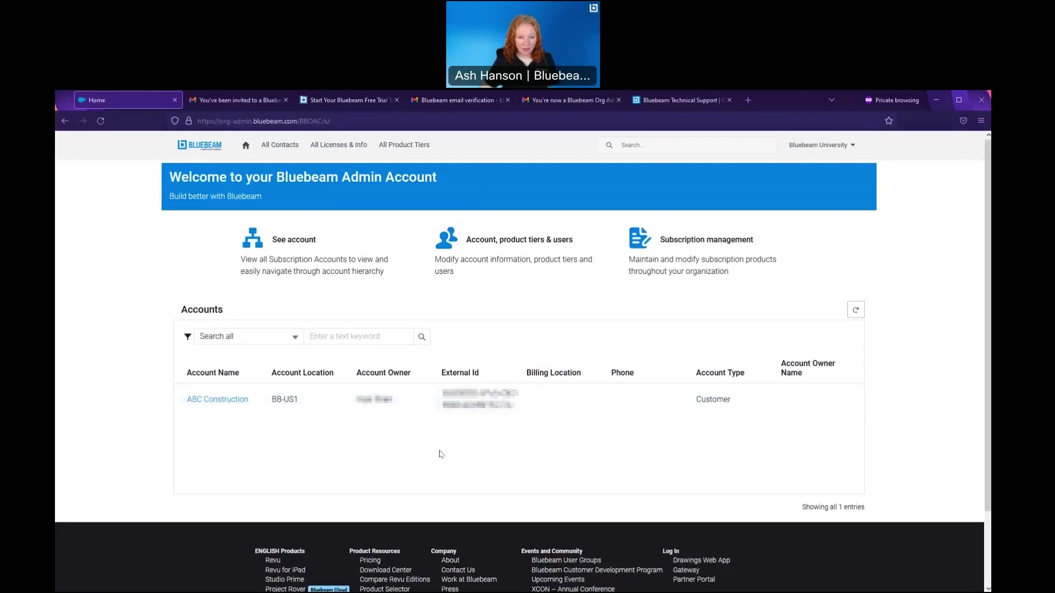
# Step: Open the ABC Construction account from the Accounts table
pyautogui.click(233, 401)
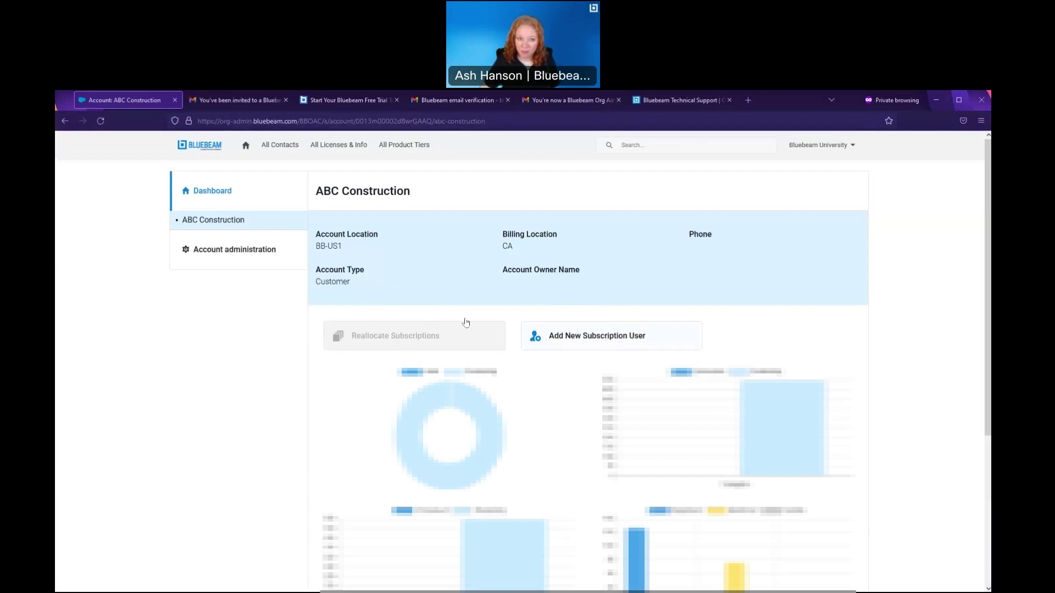
# Step: Go to Account administration > Users & Tier Management and start a new subscription user
pyautogui.click(242, 250)
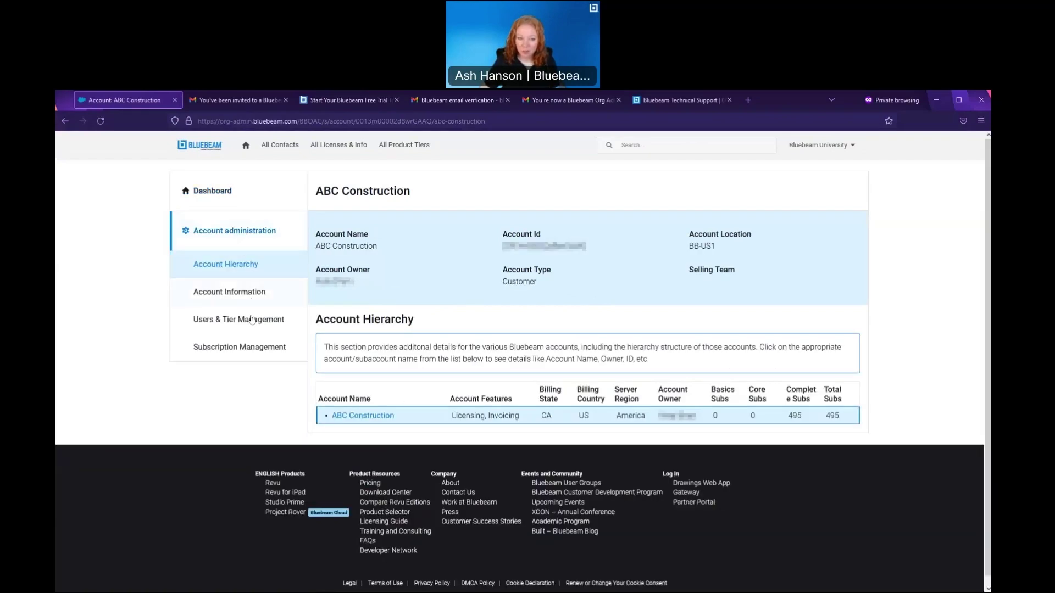
pyautogui.click(250, 318)
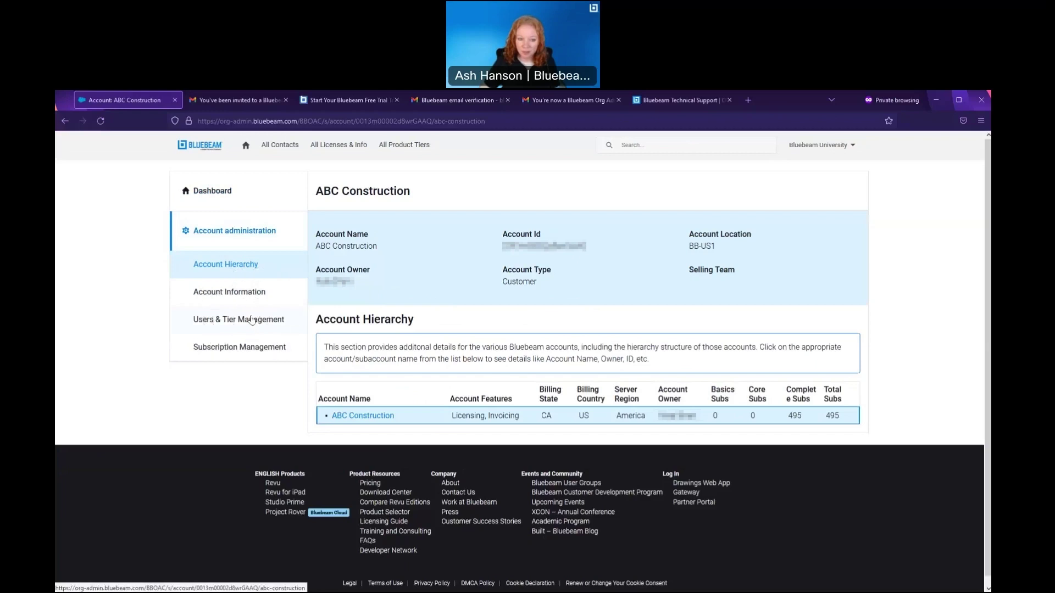
pyautogui.scroll(-1, 587, 371)
pyautogui.scroll(-1, 587, 371)
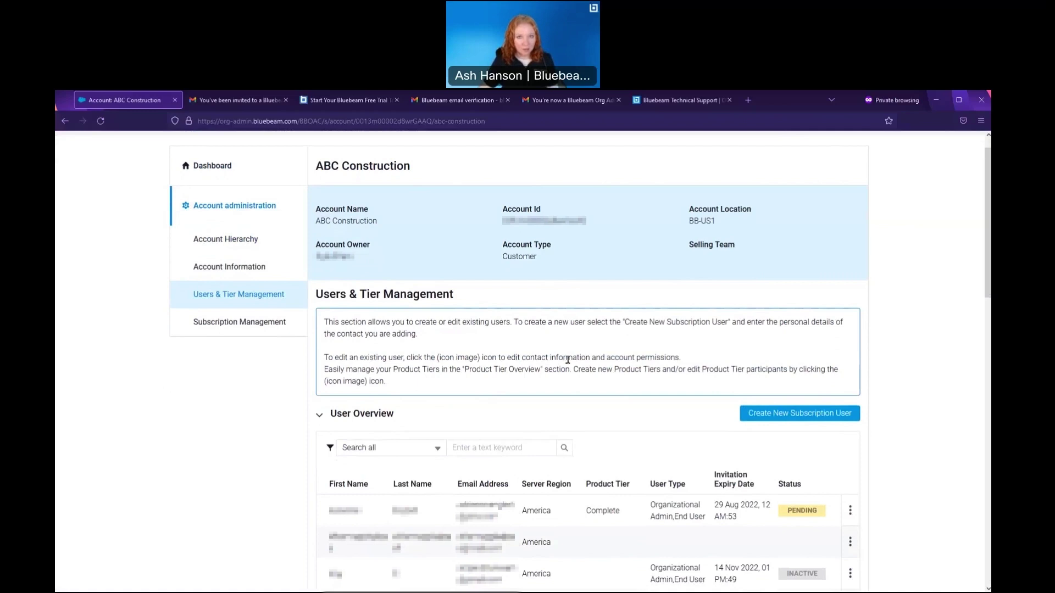
pyautogui.click(793, 418)
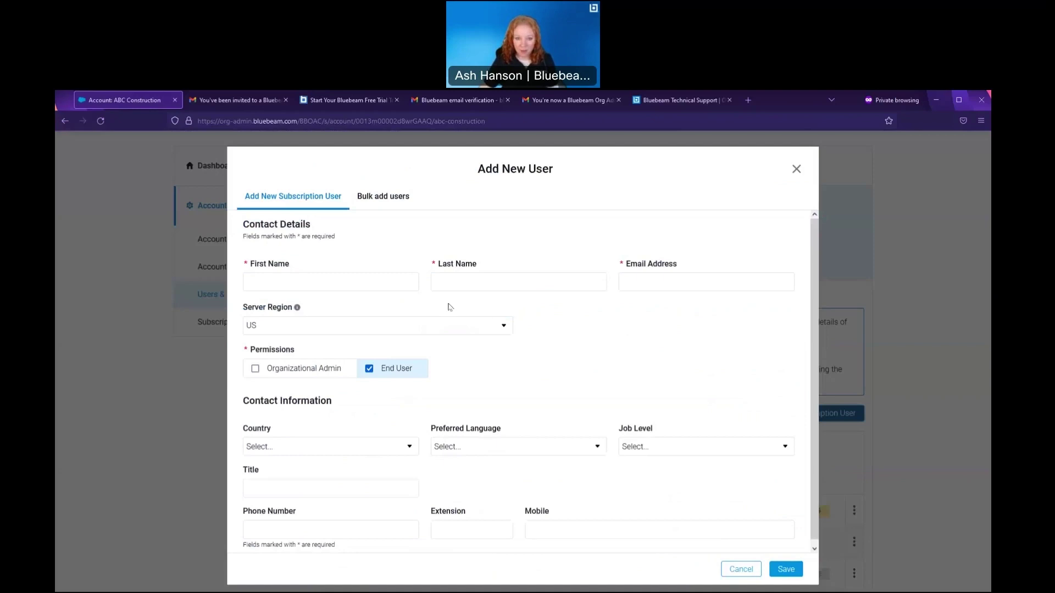
# Step: Enter the new user's name and paste their e-mail address
pyautogui.click(401, 286)
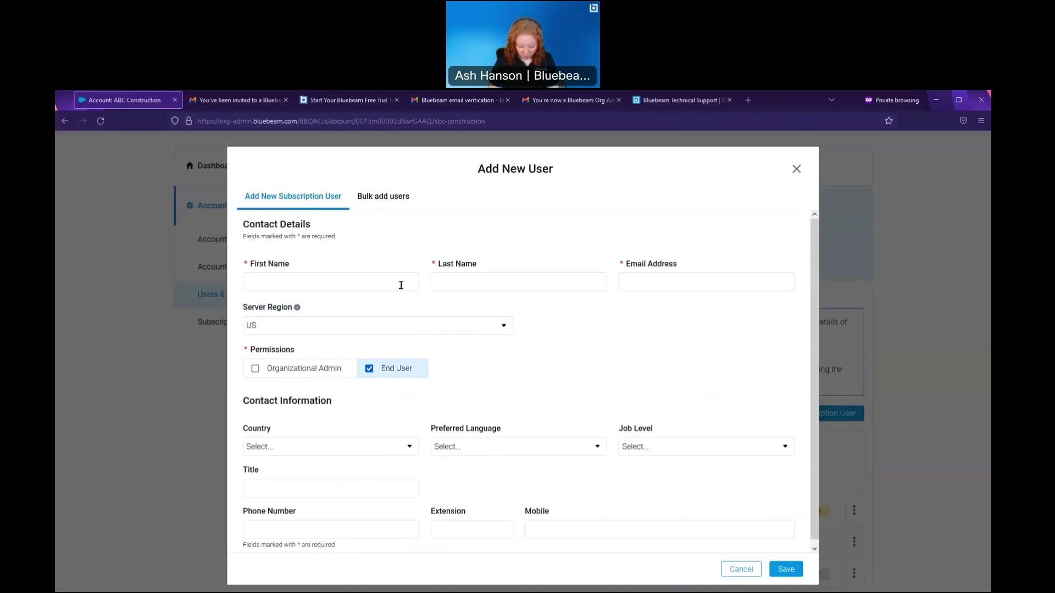
pyautogui.write('Smith')
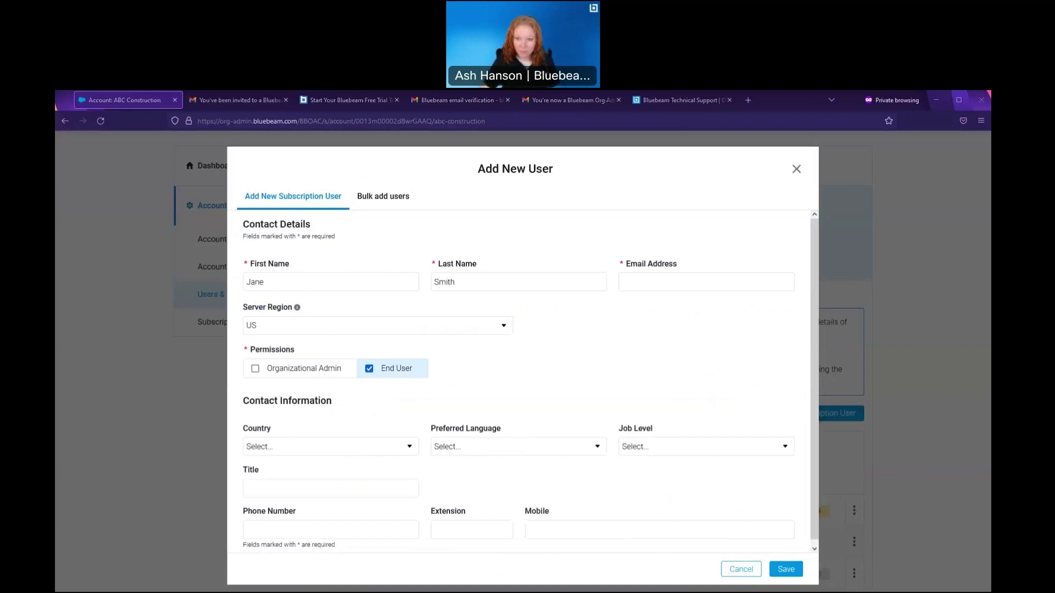
pyautogui.click(633, 284)
pyautogui.hotkey('ctrl', 'v')
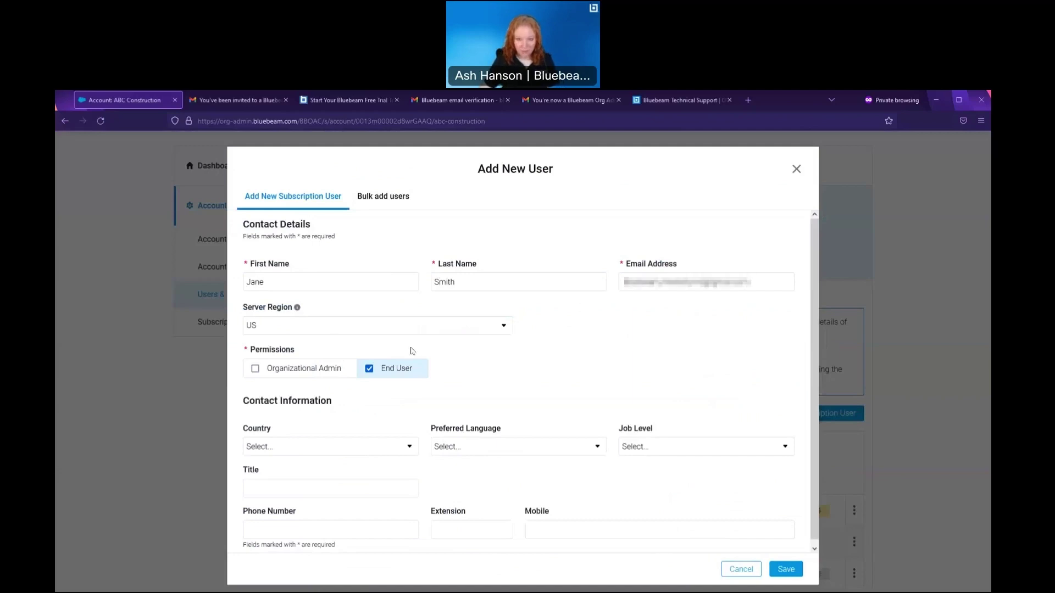
# Step: Set country United States, preferred language English and job level Individual Contributor
pyautogui.moveTo(337, 373)
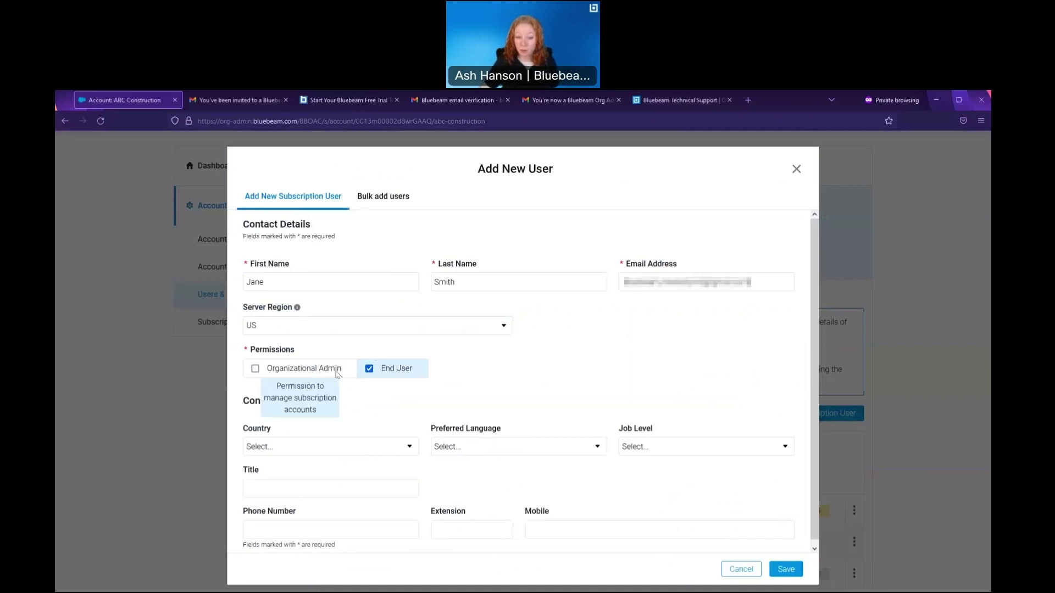
pyautogui.moveTo(404, 373)
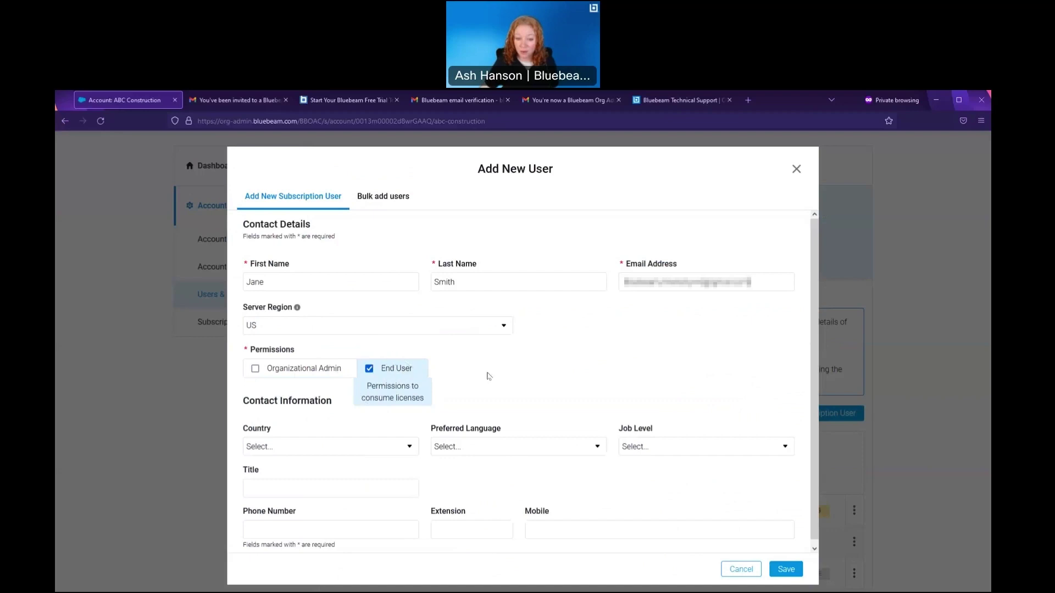
pyautogui.click(374, 448)
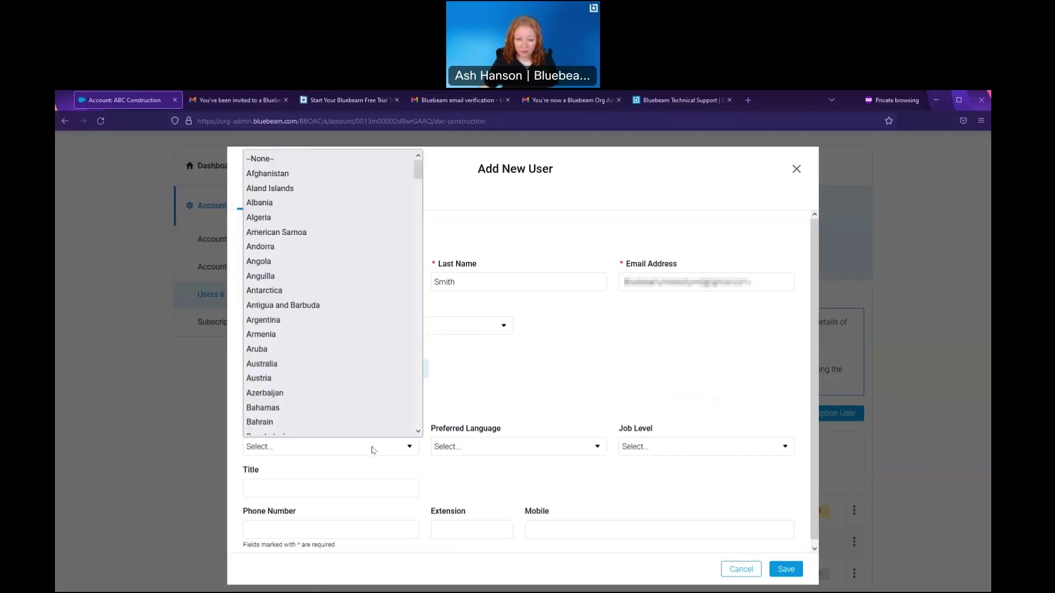
pyautogui.write('united')
pyautogui.press('Down')
pyautogui.press('Down')
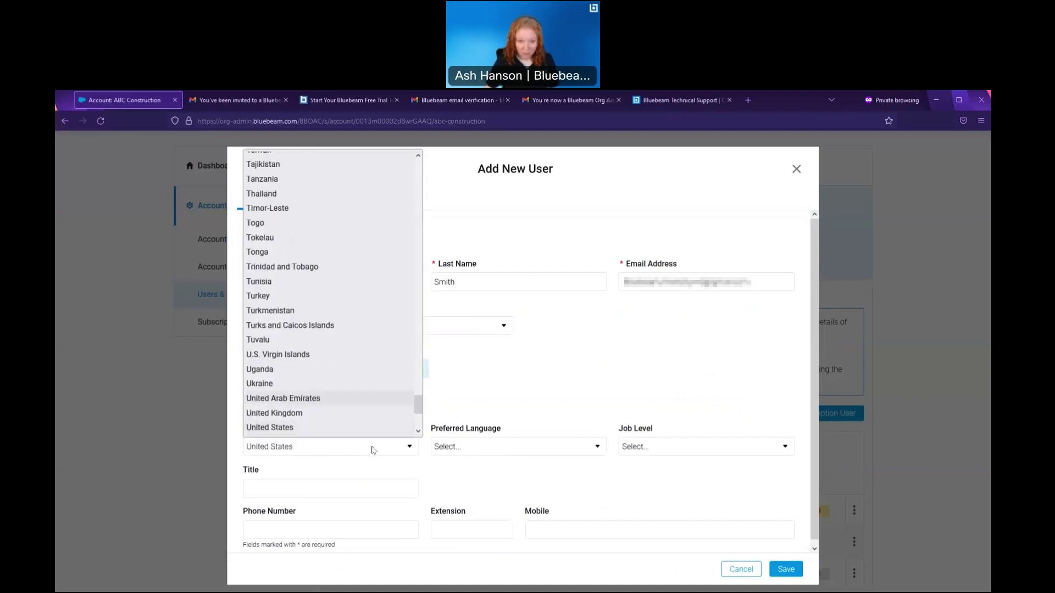
pyautogui.click(357, 429)
pyautogui.click(484, 449)
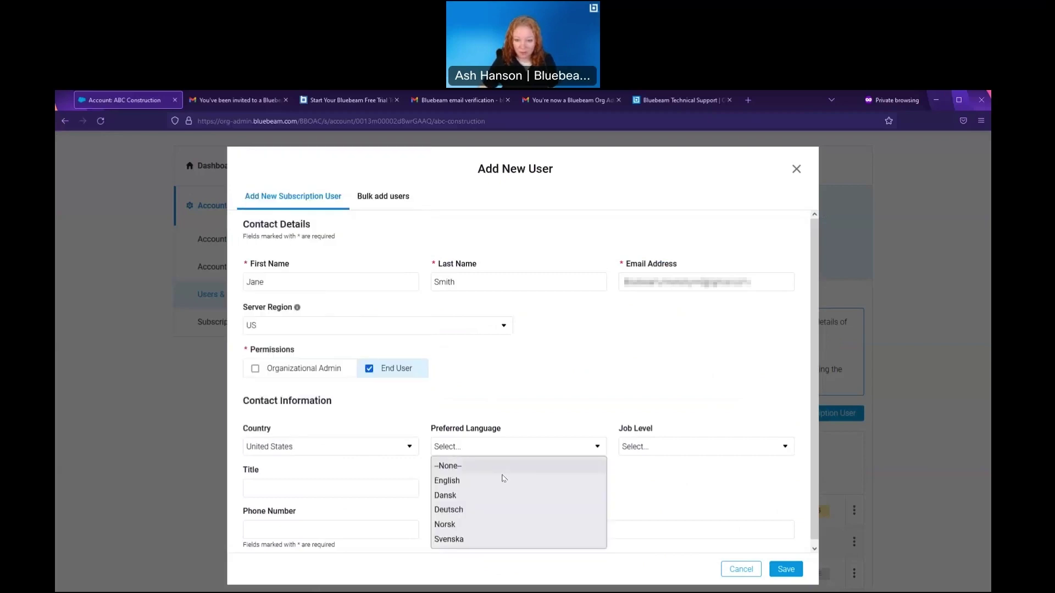
pyautogui.click(501, 480)
pyautogui.click(658, 450)
pyautogui.click(662, 481)
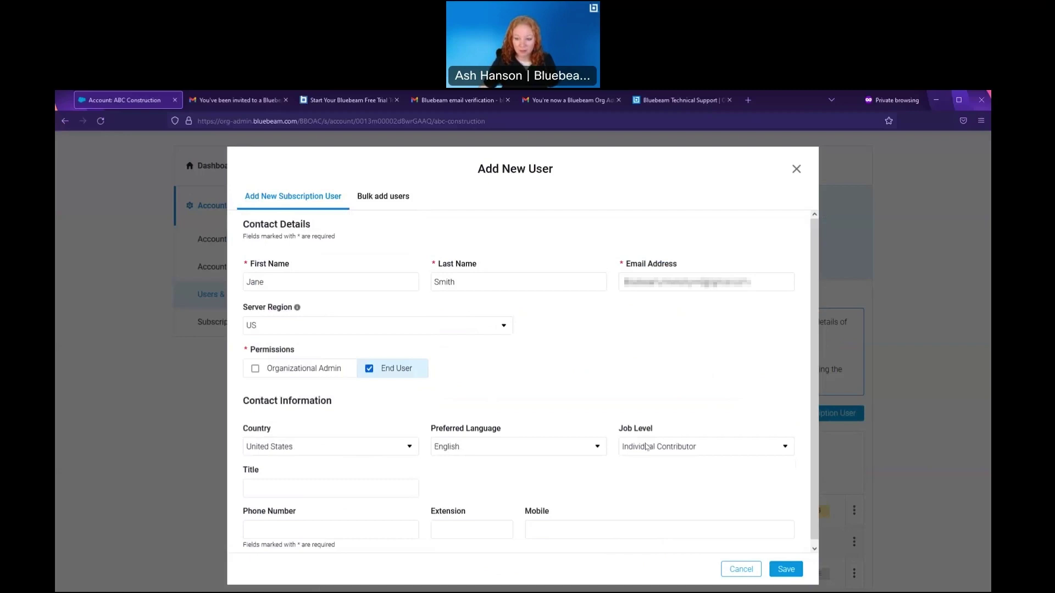
# Step: Save the new user and assign them the Complete product tier
pyautogui.click(787, 569)
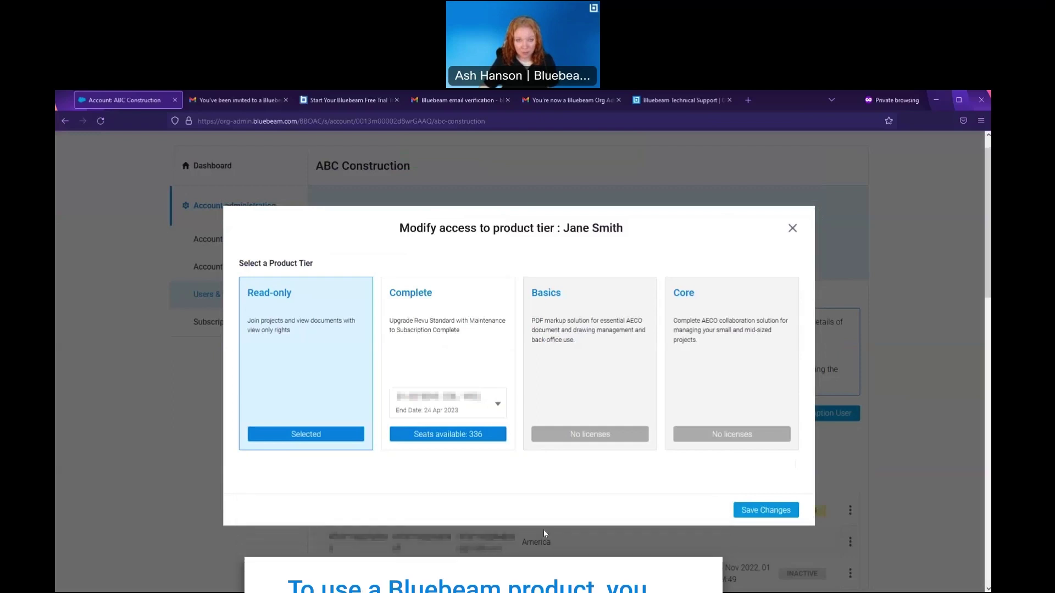
pyautogui.click(330, 410)
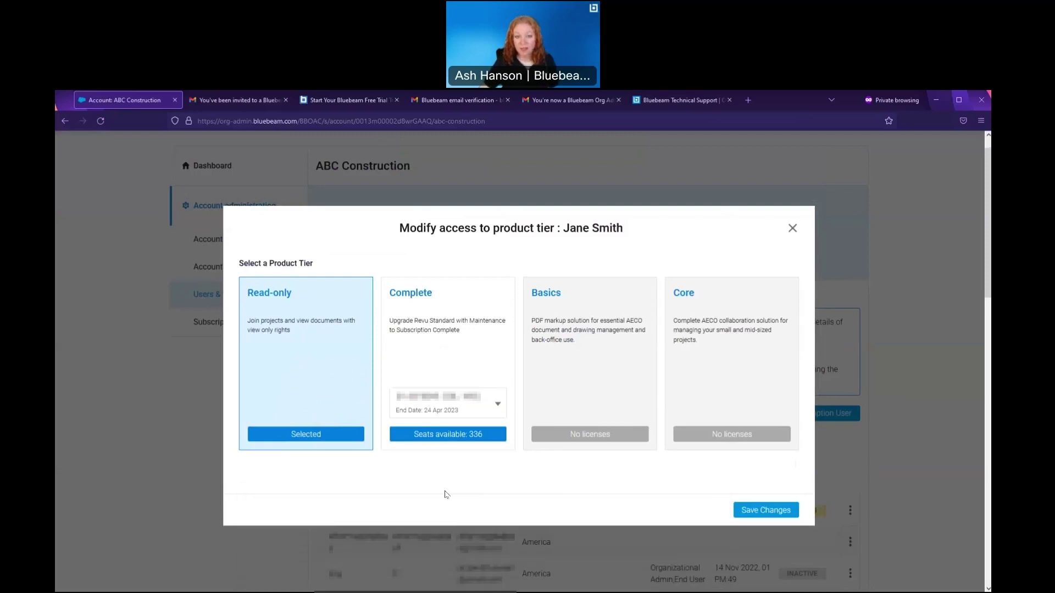
pyautogui.click(443, 435)
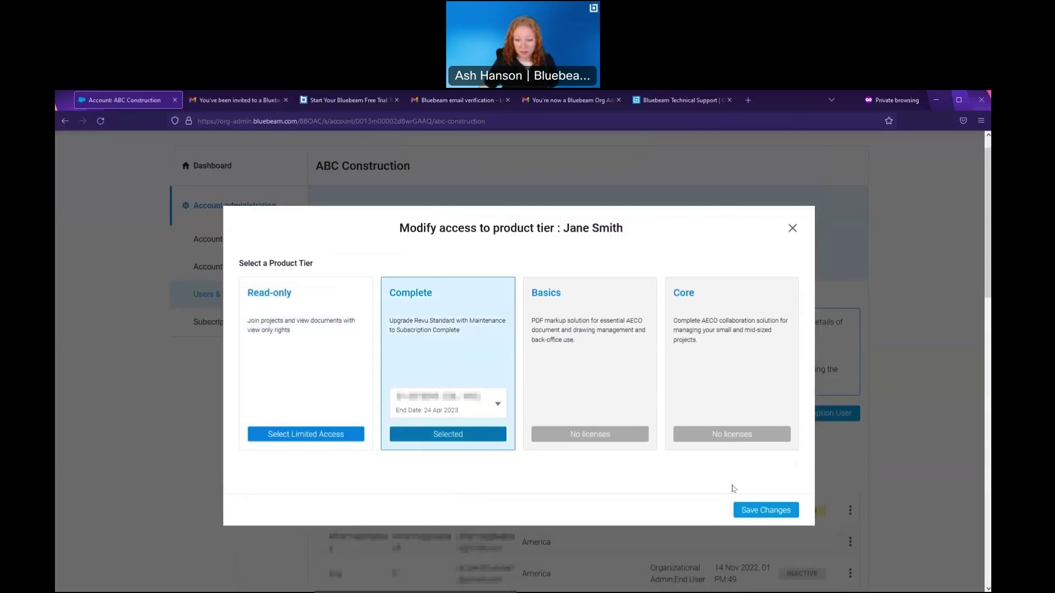
pyautogui.click(759, 511)
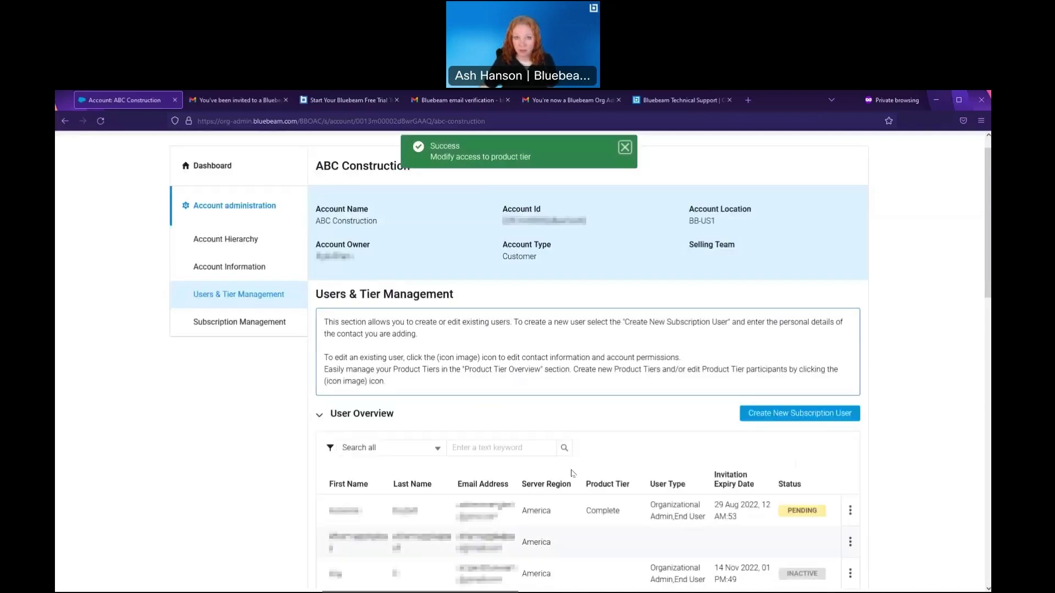
pyautogui.scroll(-2, 571, 473)
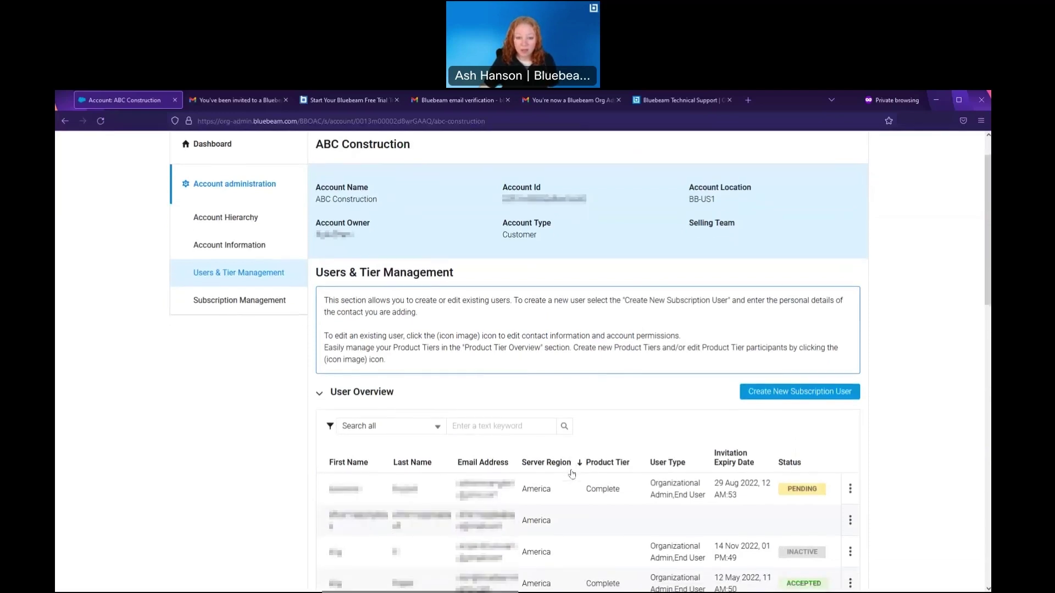
pyautogui.scroll(-1, 571, 474)
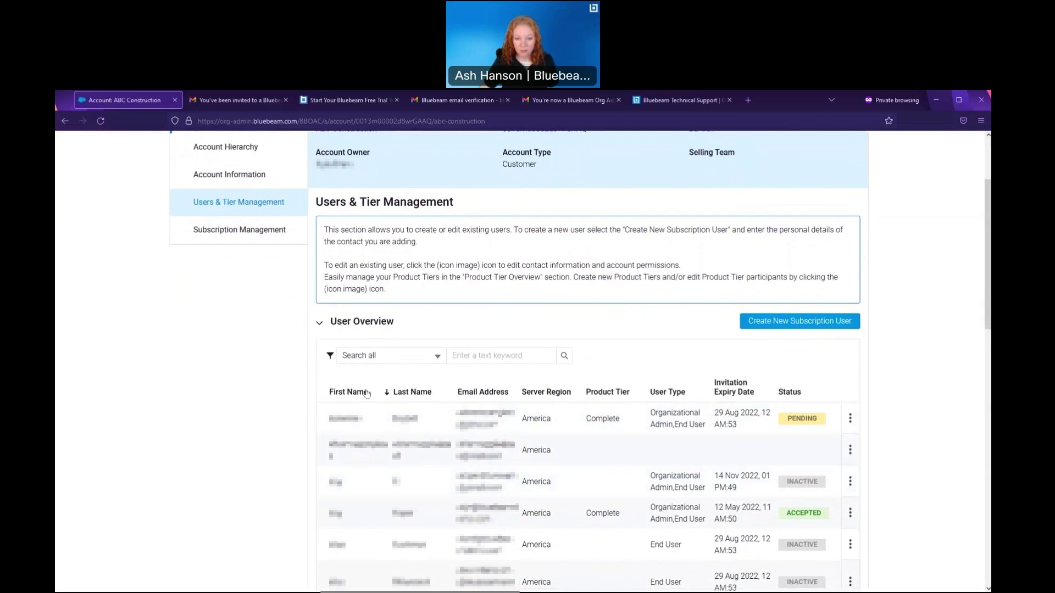
pyautogui.click(515, 397)
pyautogui.click(608, 397)
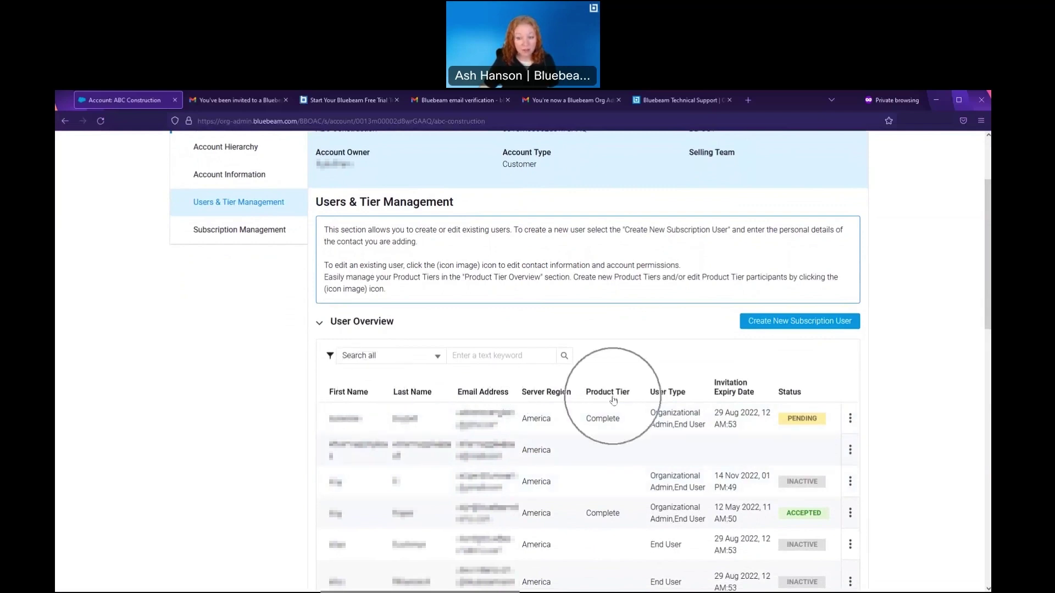
pyautogui.click(803, 397)
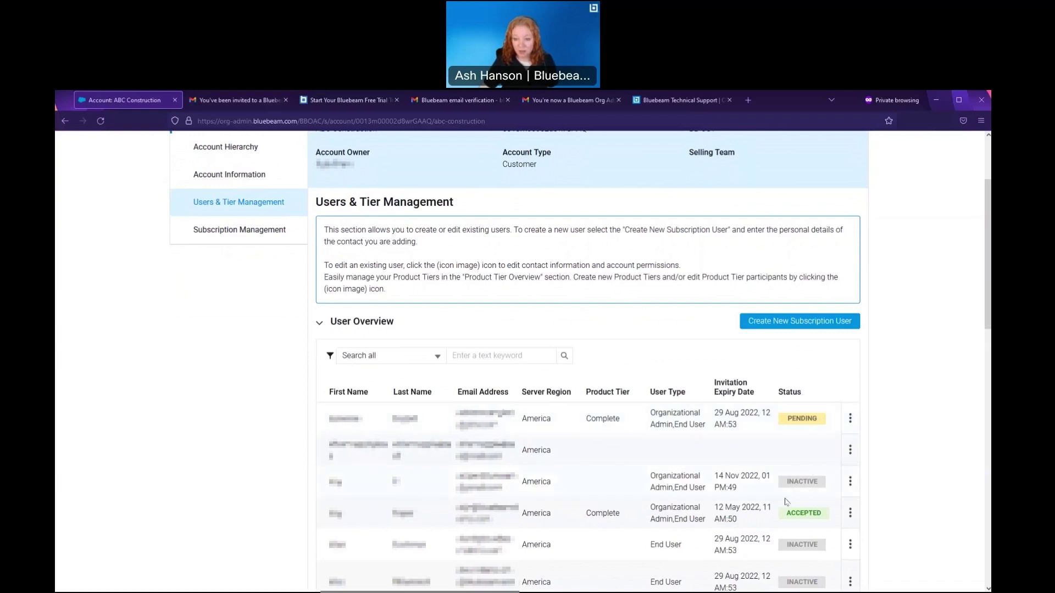
pyautogui.click(792, 523)
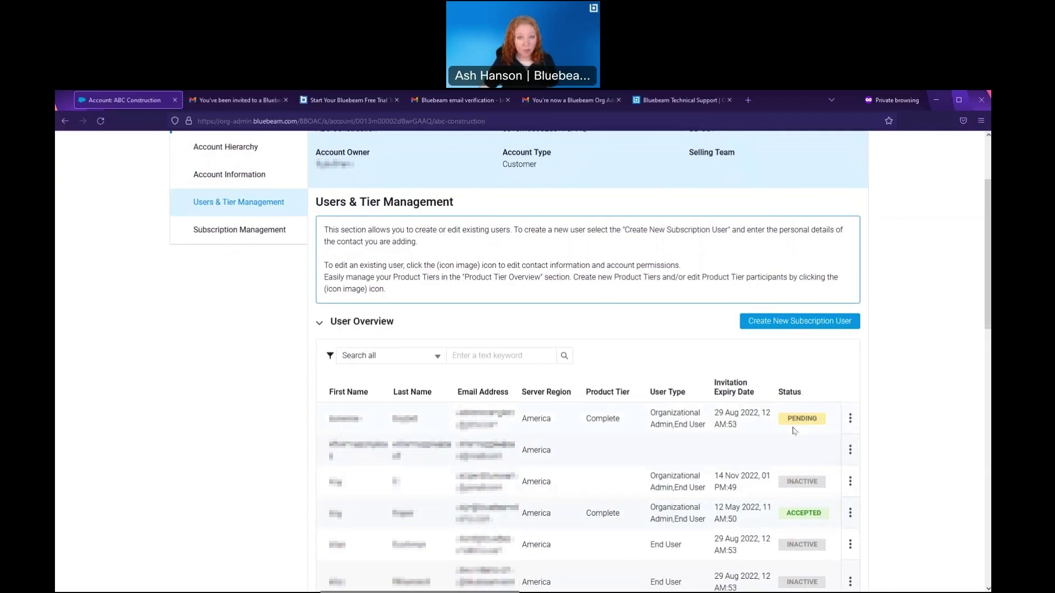
pyautogui.click(851, 423)
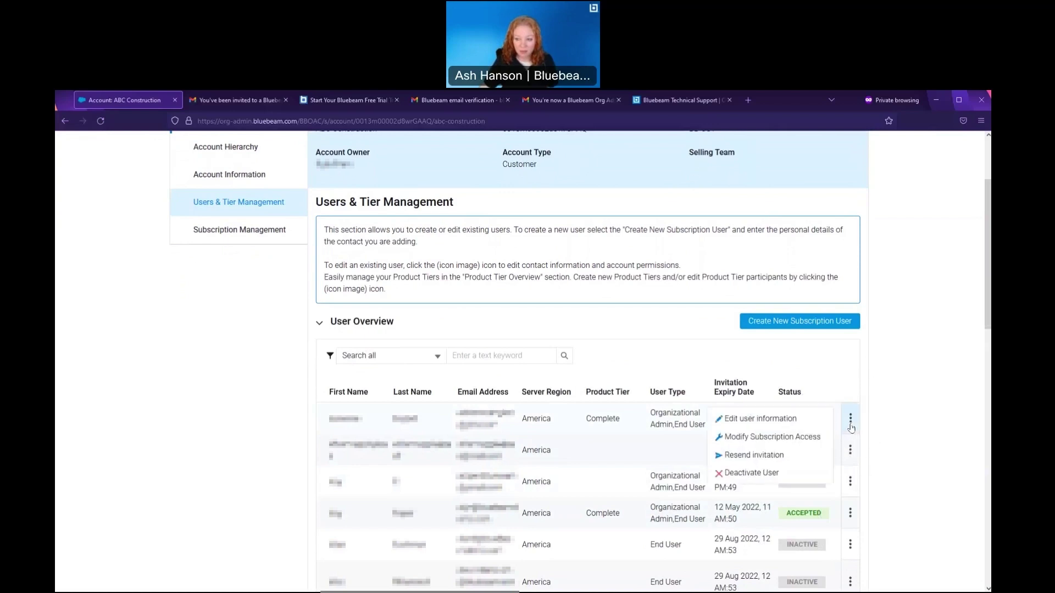
pyautogui.click(786, 437)
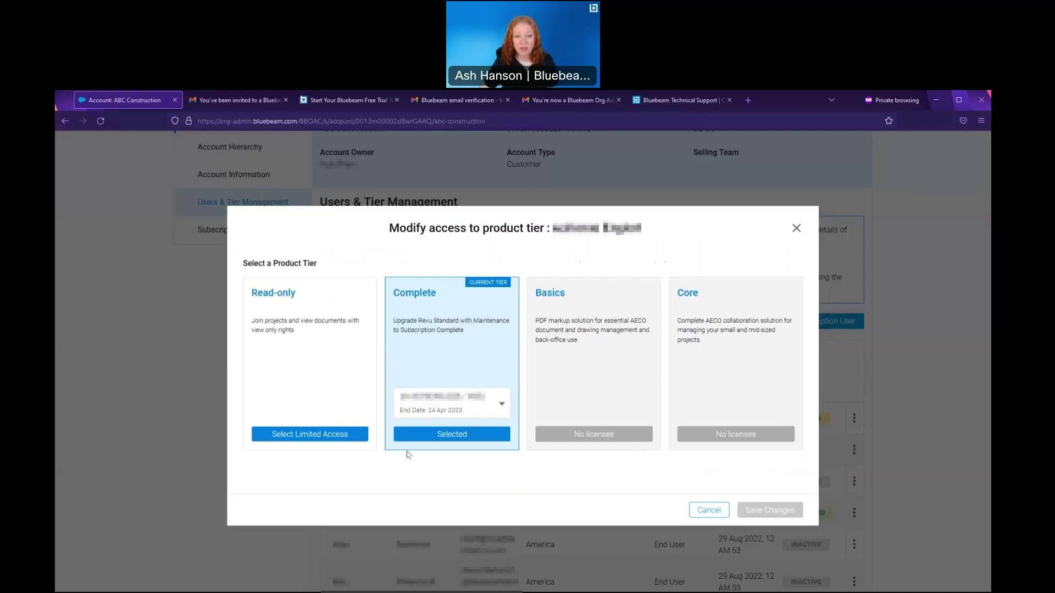
pyautogui.click(350, 415)
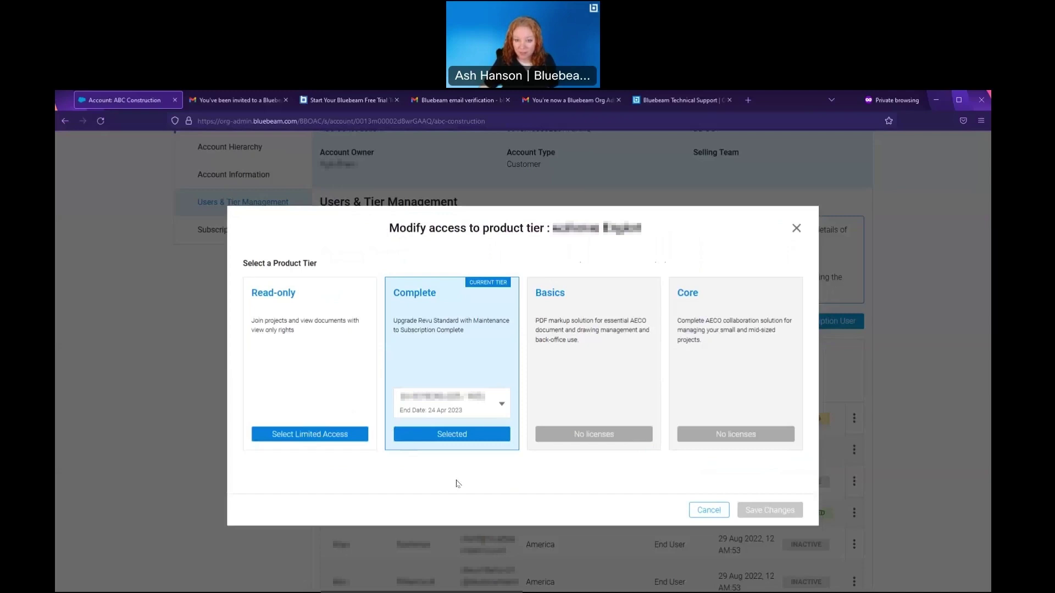
pyautogui.click(707, 510)
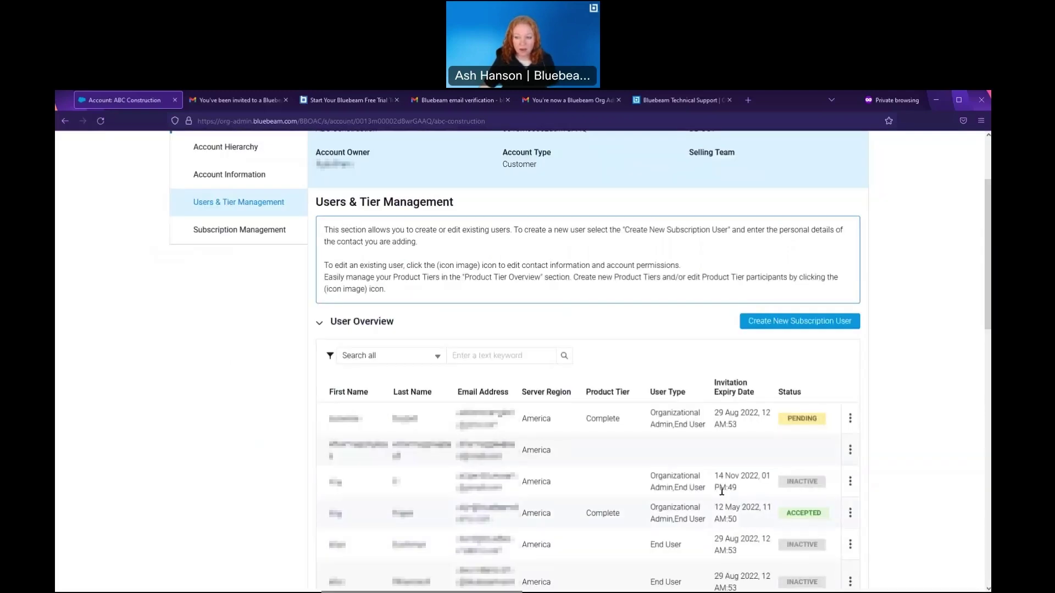
pyautogui.click(851, 419)
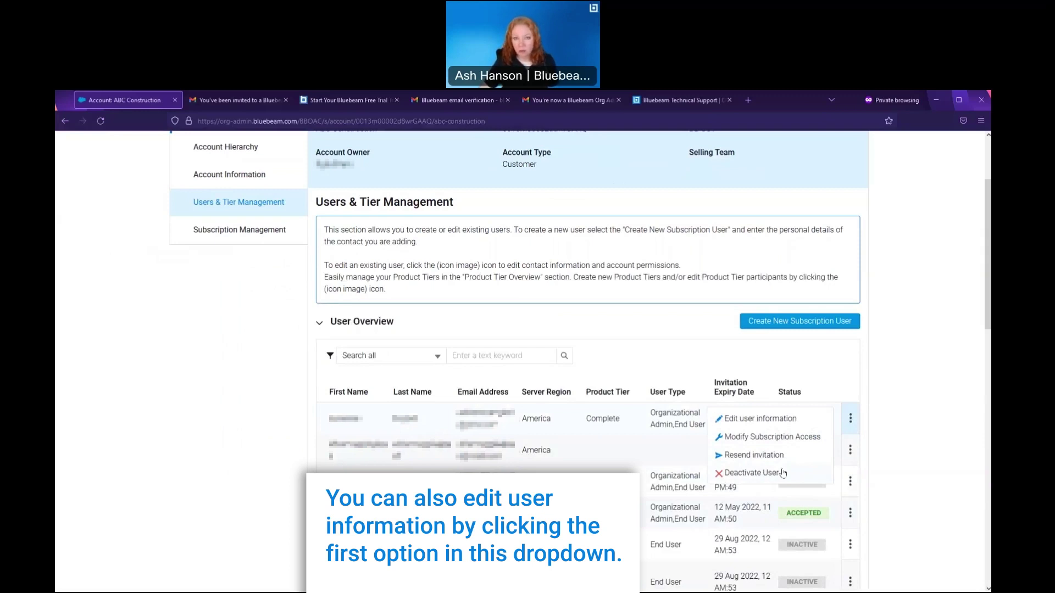
pyautogui.click(654, 373)
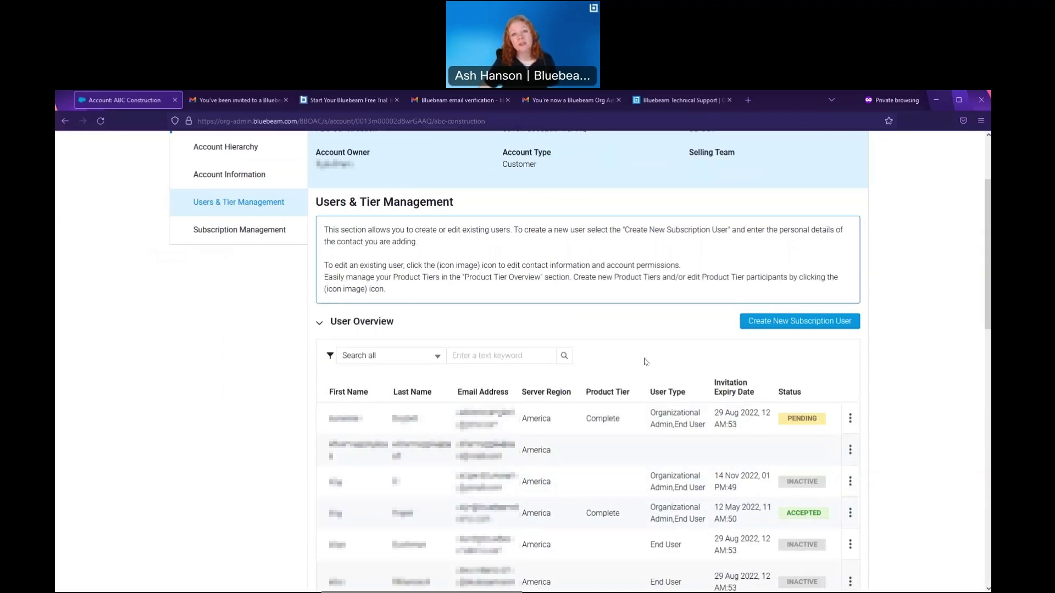
# Step: Bring up the Bluebeam Technical Support home page and head to Submit Ticket
pyautogui.click(661, 99)
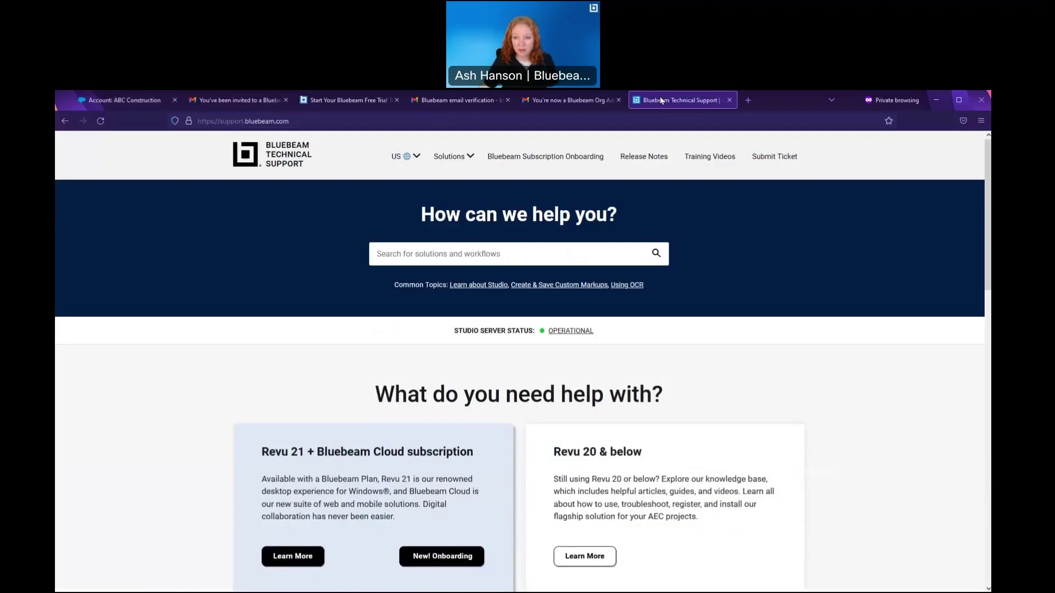
pyautogui.click(421, 121)
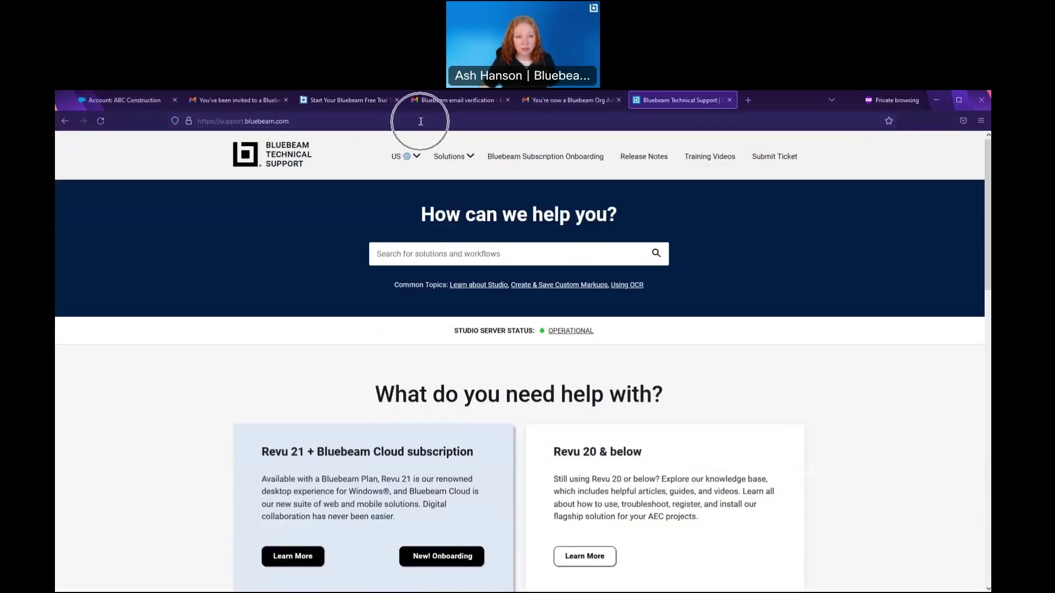
pyautogui.click(771, 159)
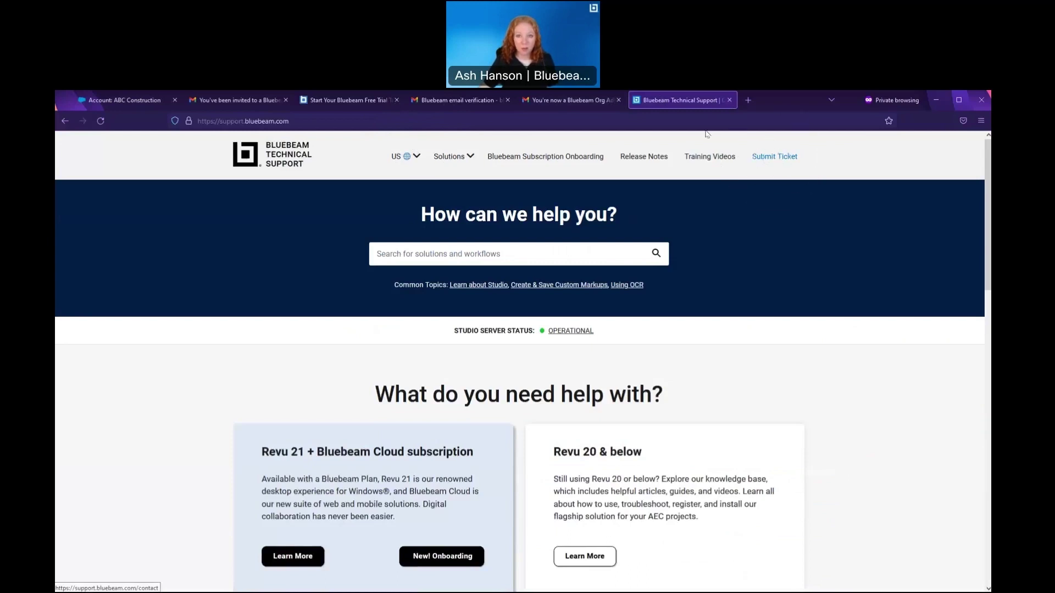